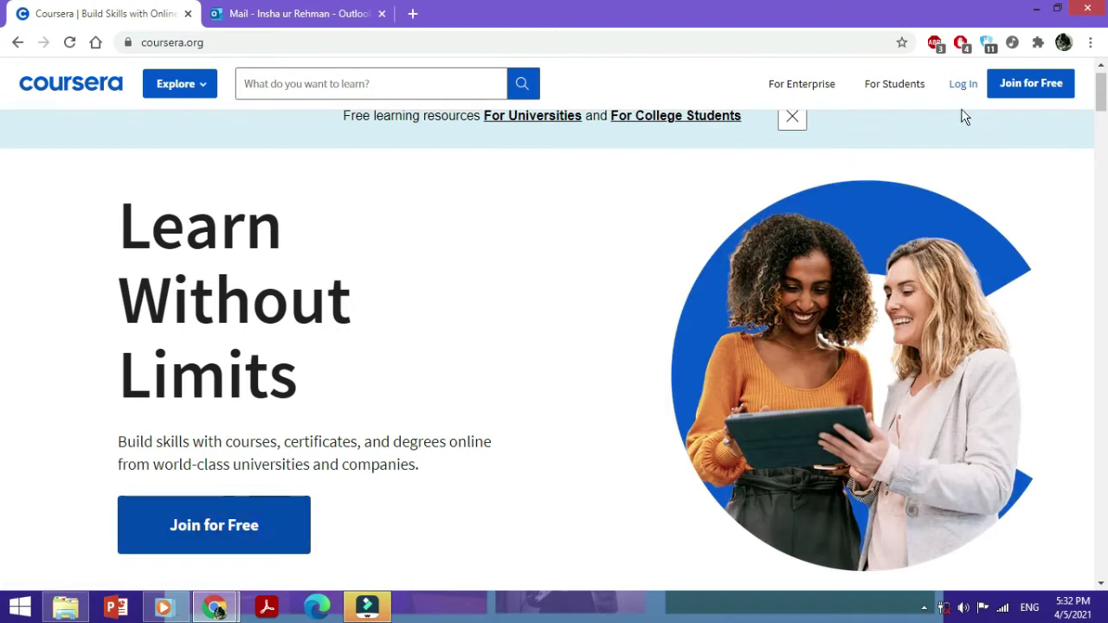
Step: Open the Join for Free sign-up form for a new Coursera account
{"action": "left_click", "coordinate": [1019, 91]}
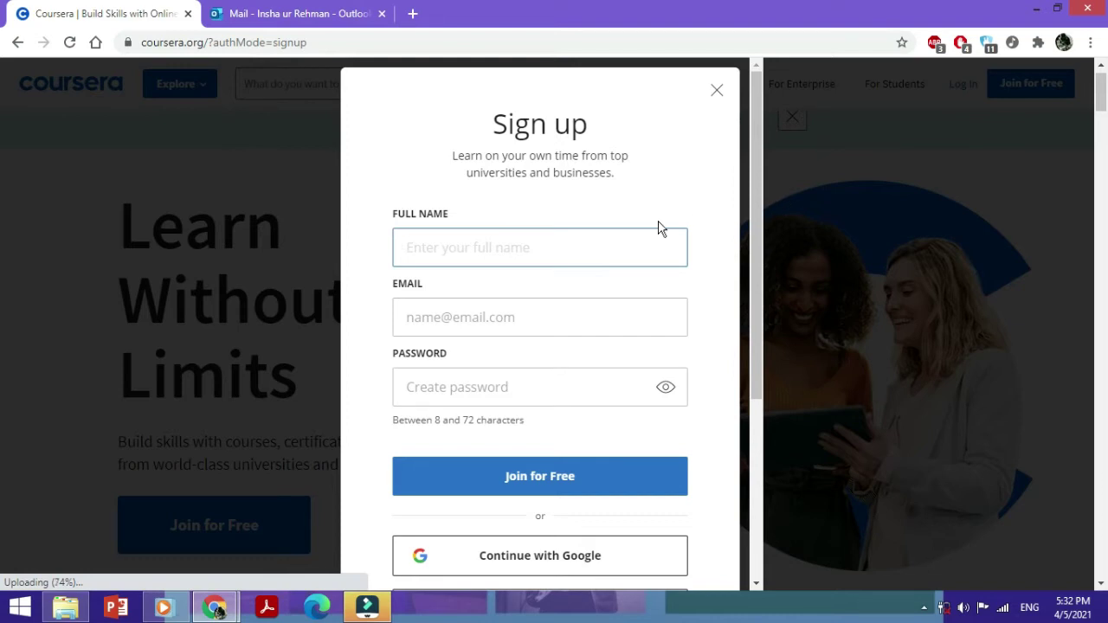
{"action": "scroll", "coordinate": [594, 331], "scroll_direction": "down", "scroll_amount": 2}
{"action": "scroll", "coordinate": [628, 317], "scroll_direction": "down", "scroll_amount": 1}
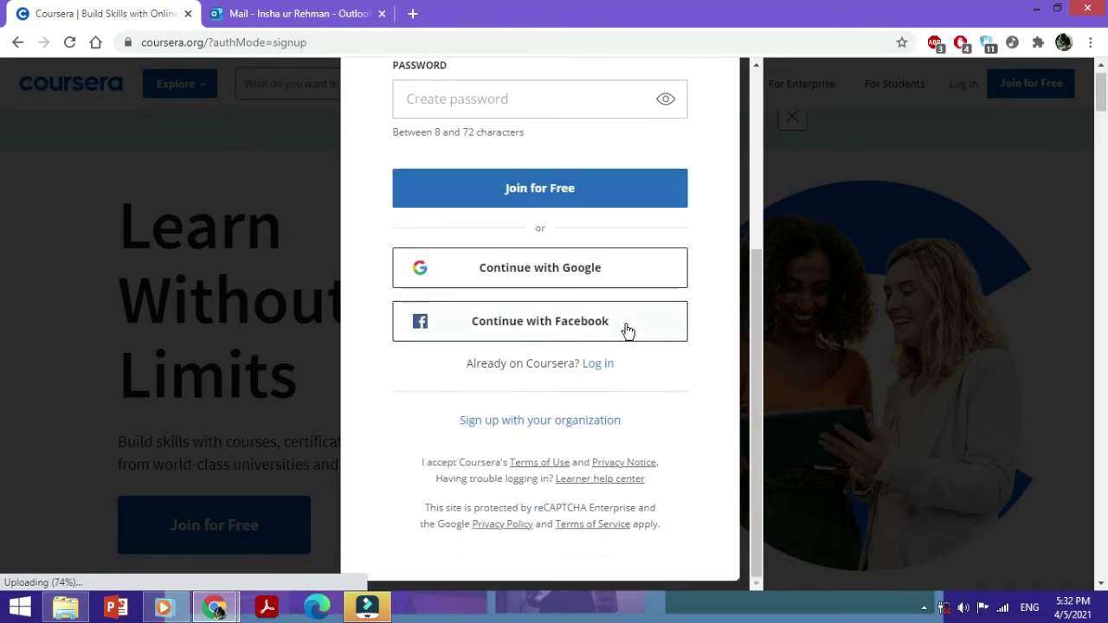
{"action": "scroll", "coordinate": [601, 325], "scroll_direction": "up", "scroll_amount": 1}
{"action": "scroll", "coordinate": [596, 324], "scroll_direction": "up", "scroll_amount": 1}
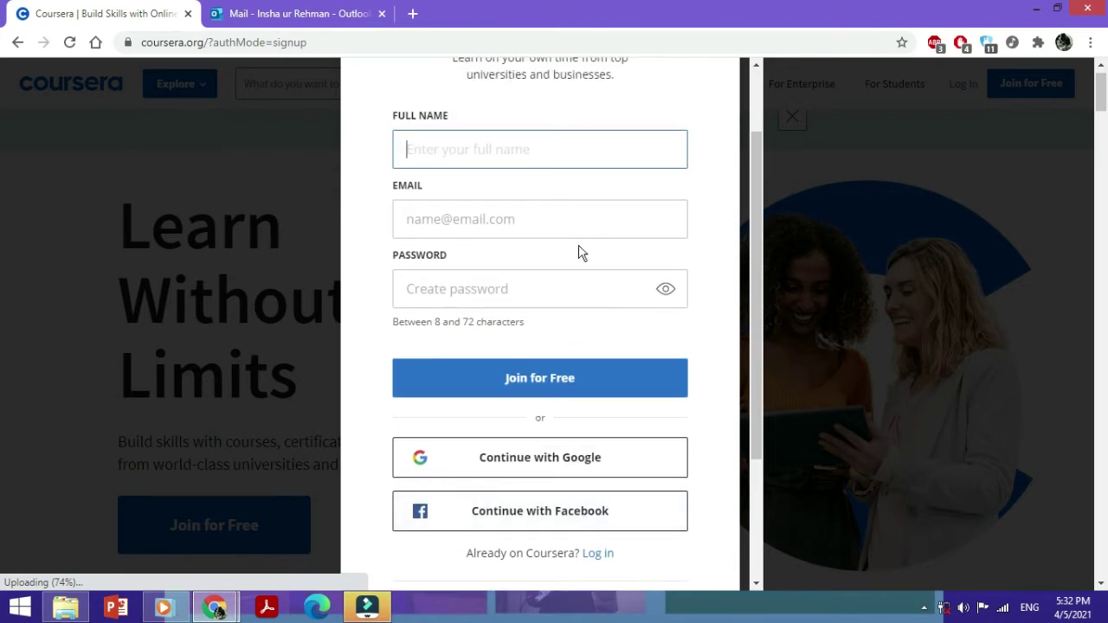
{"action": "scroll", "coordinate": [476, 255], "scroll_direction": "up", "scroll_amount": 1}
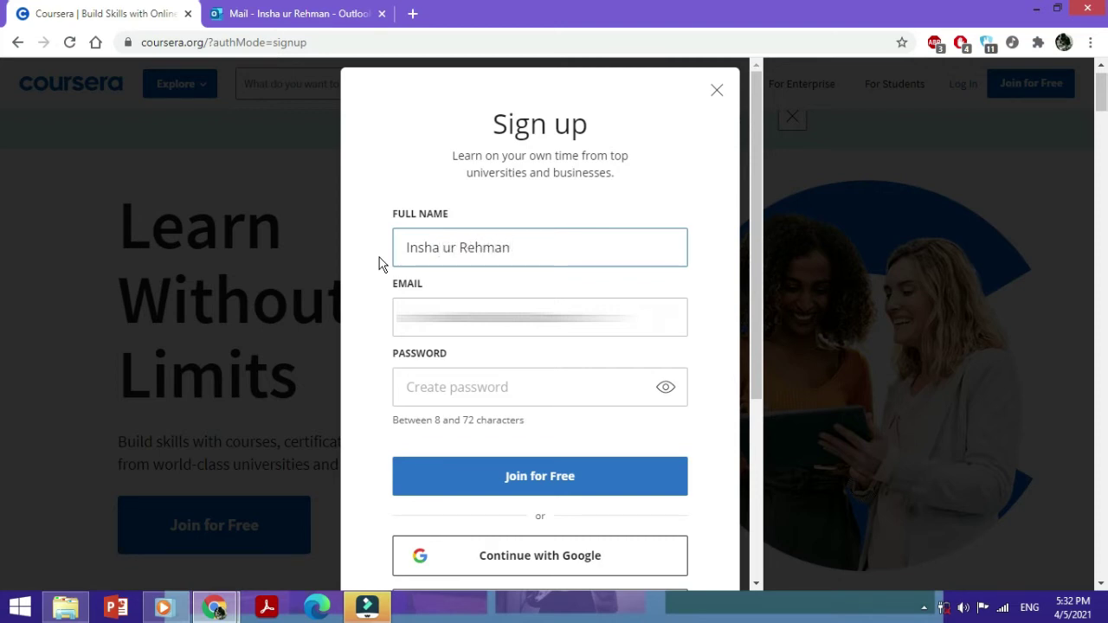
Step: Enter the account holder's full name and begin entering the account password
{"action": "left_click", "coordinate": [535, 390]}
{"action": "type", "text": "a"}
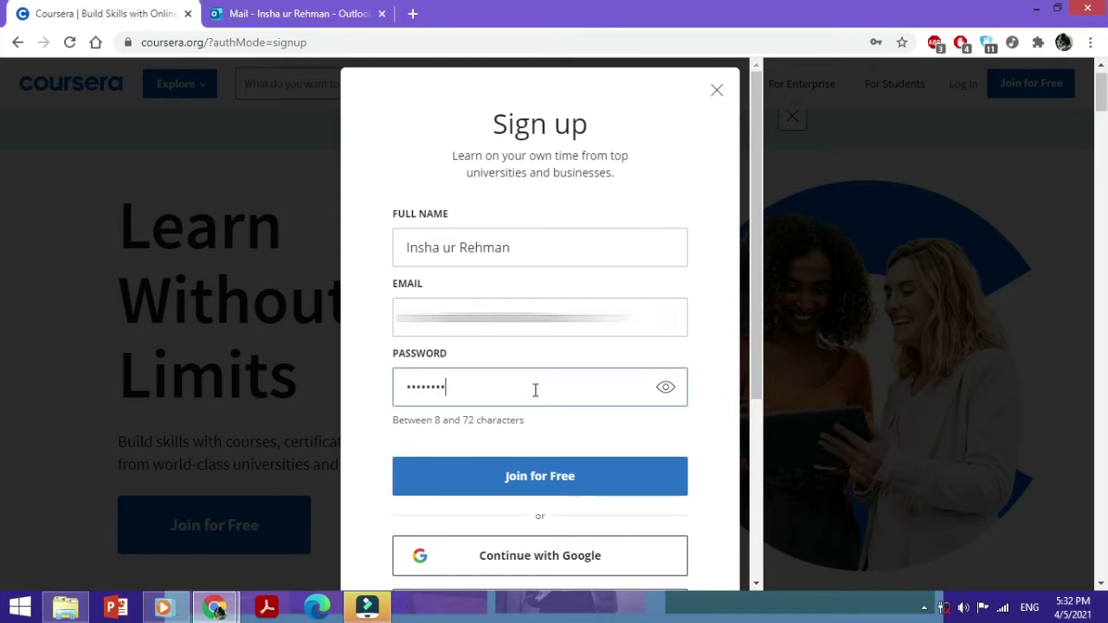
Step: Submit the sign-up and look over the new account's Welcome page with free course suggestions
{"action": "left_click", "coordinate": [613, 463]}
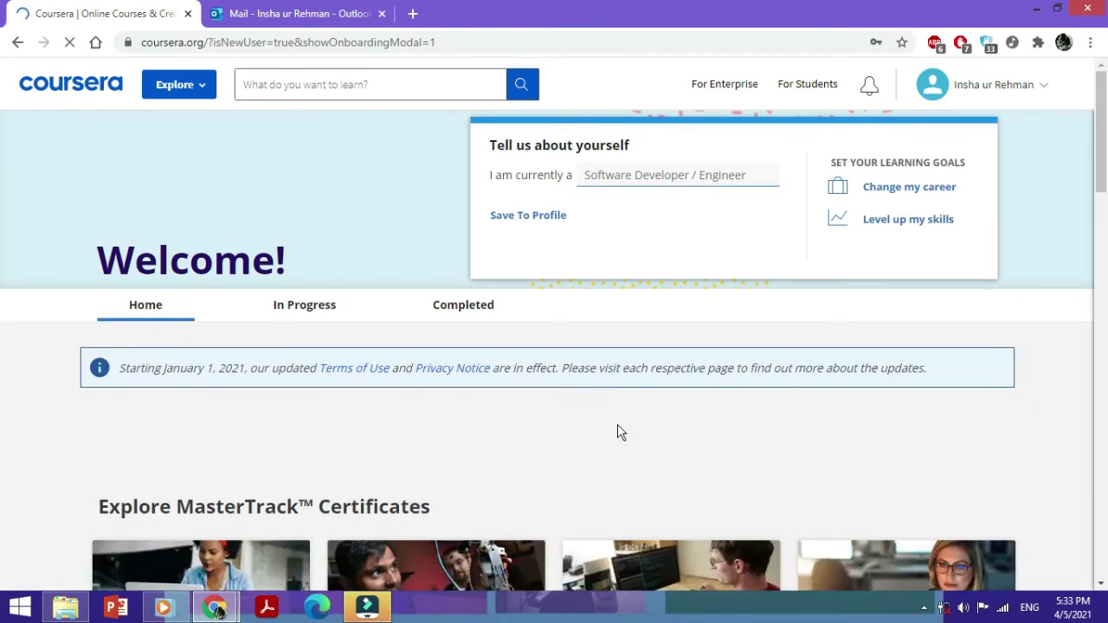
{"action": "scroll", "coordinate": [619, 431], "scroll_direction": "down", "scroll_amount": 2}
{"action": "scroll", "coordinate": [618, 432], "scroll_direction": "down", "scroll_amount": 2}
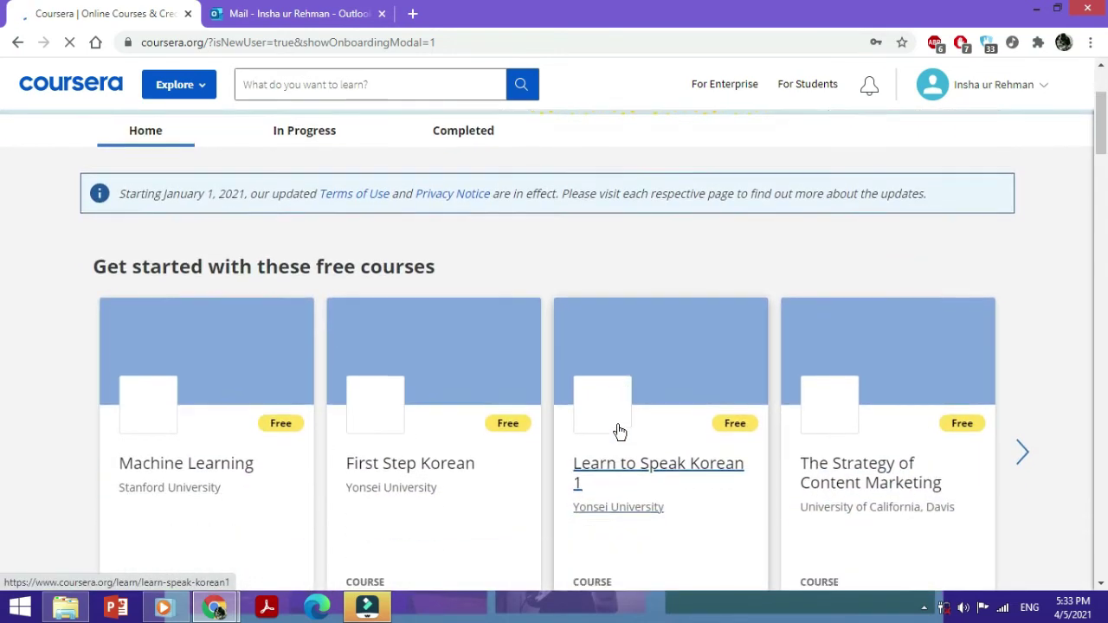
{"action": "scroll", "coordinate": [472, 433], "scroll_direction": "up", "scroll_amount": 2}
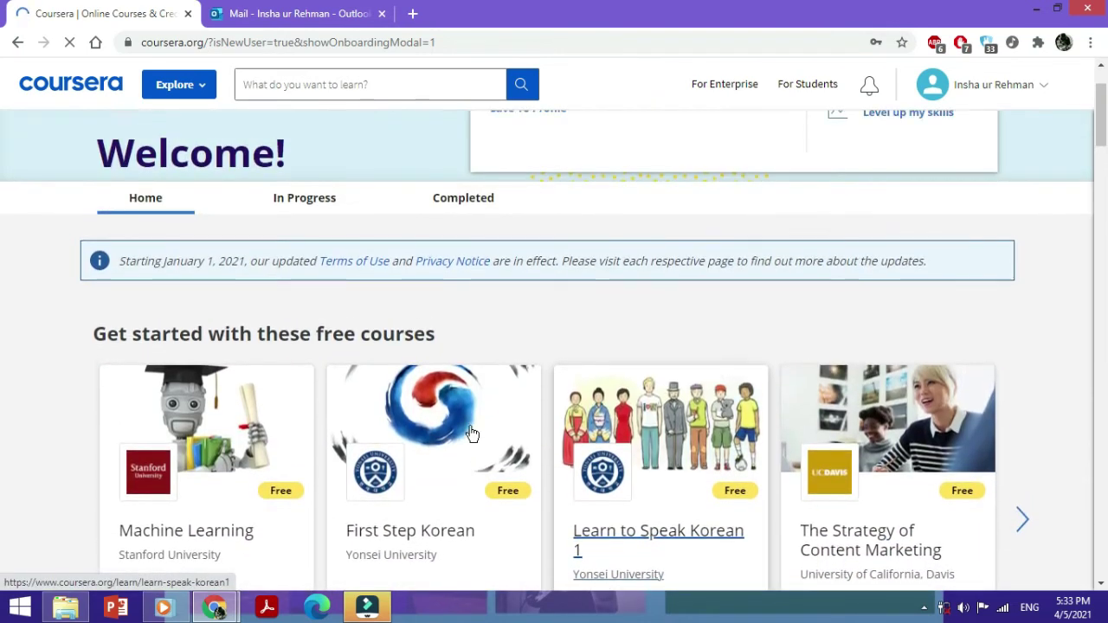
{"action": "scroll", "coordinate": [472, 432], "scroll_direction": "up", "scroll_amount": 1}
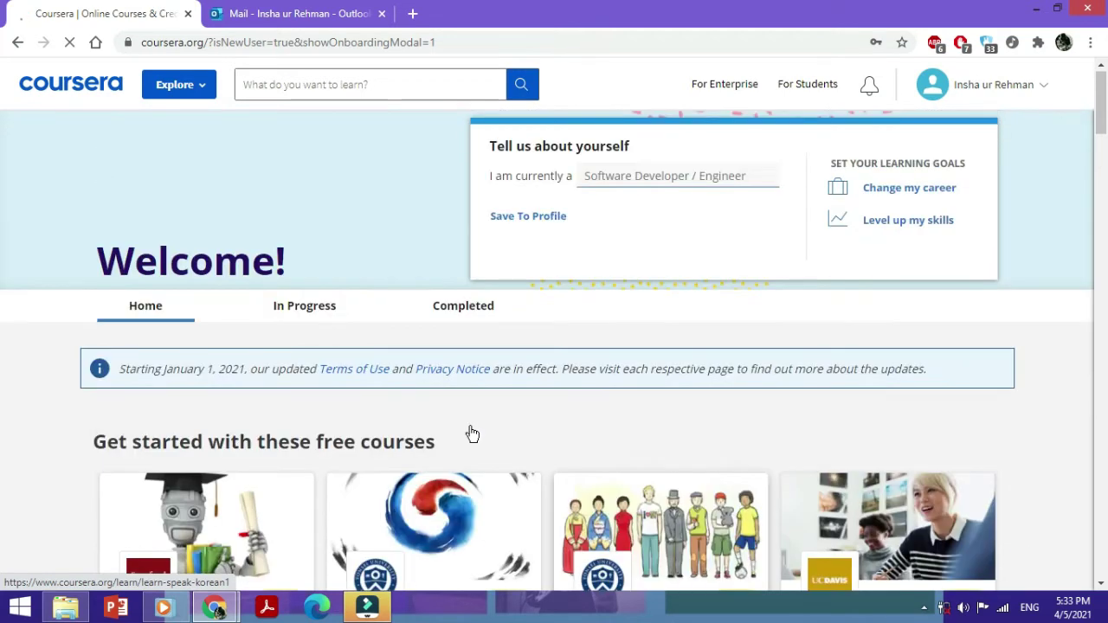
Step: Set the questionnaire's occupation to Student and experience level to Not Applicable
{"action": "left_click", "coordinate": [628, 188]}
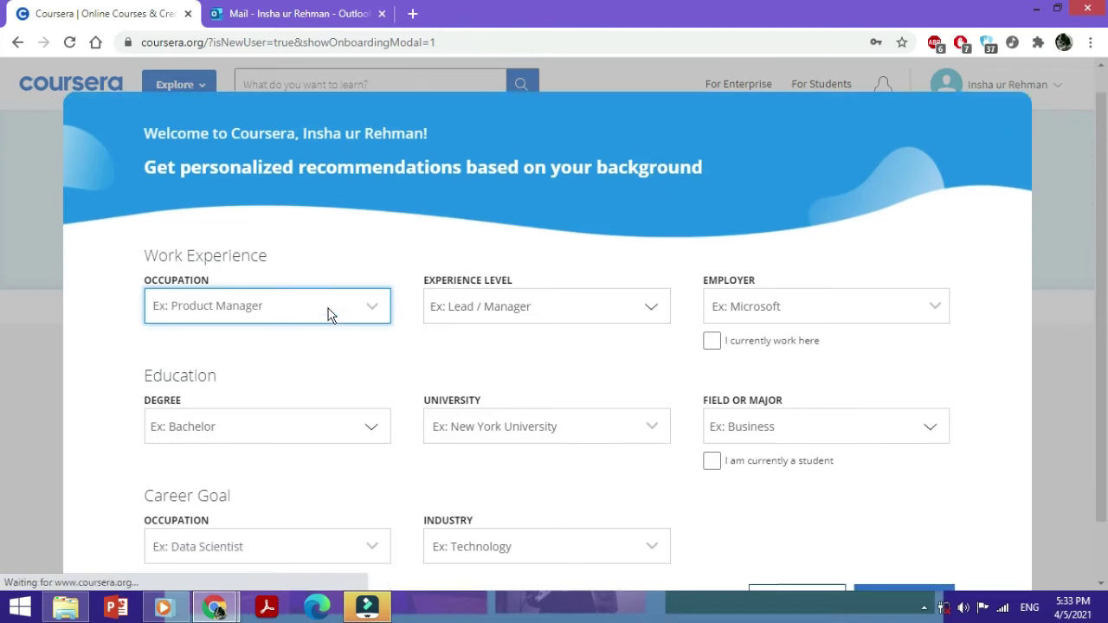
{"action": "scroll", "coordinate": [328, 309], "scroll_direction": "down", "scroll_amount": 1}
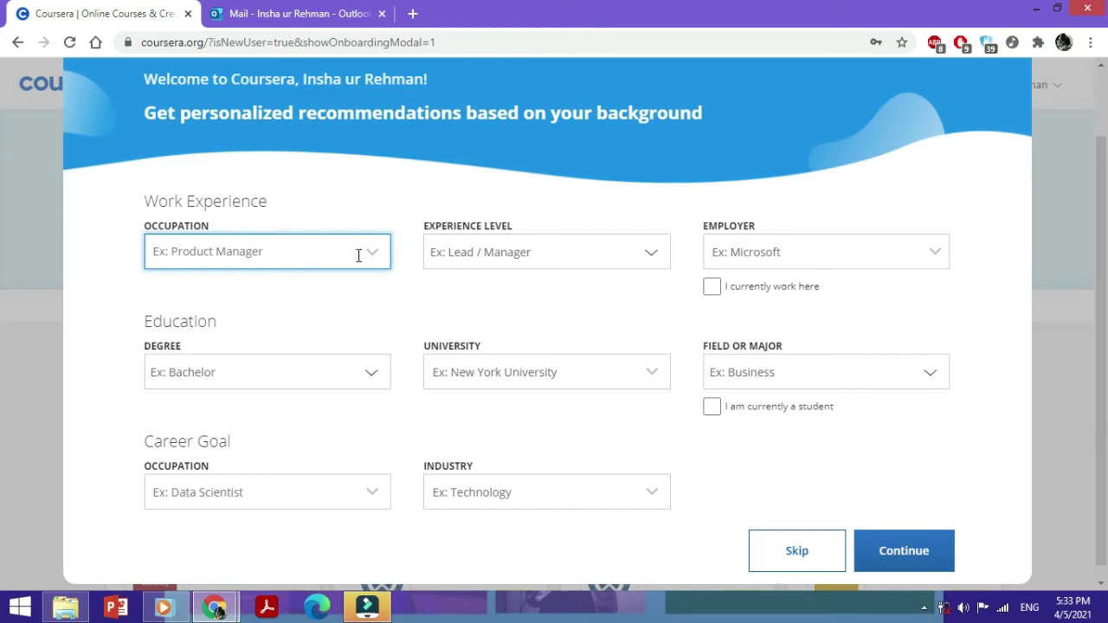
{"action": "type", "text": "Stude"}
{"action": "left_click", "coordinate": [209, 319]}
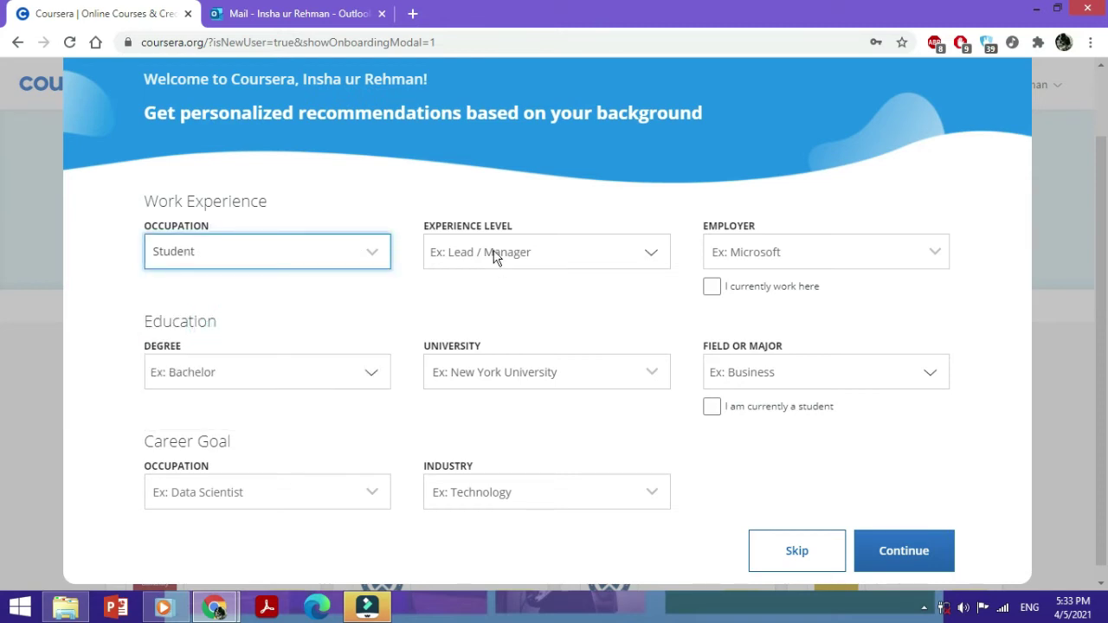
{"action": "left_click", "coordinate": [586, 268]}
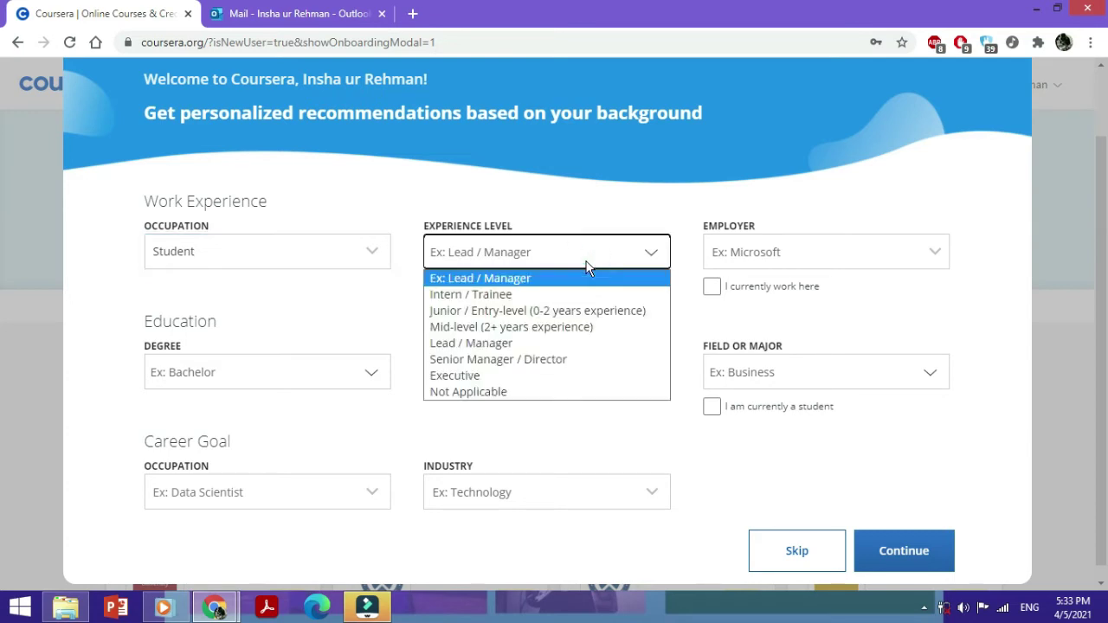
{"action": "left_click", "coordinate": [564, 392]}
Step: Leave the employer empty and choose Bachelor's degree as the degree
{"action": "left_click", "coordinate": [712, 251]}
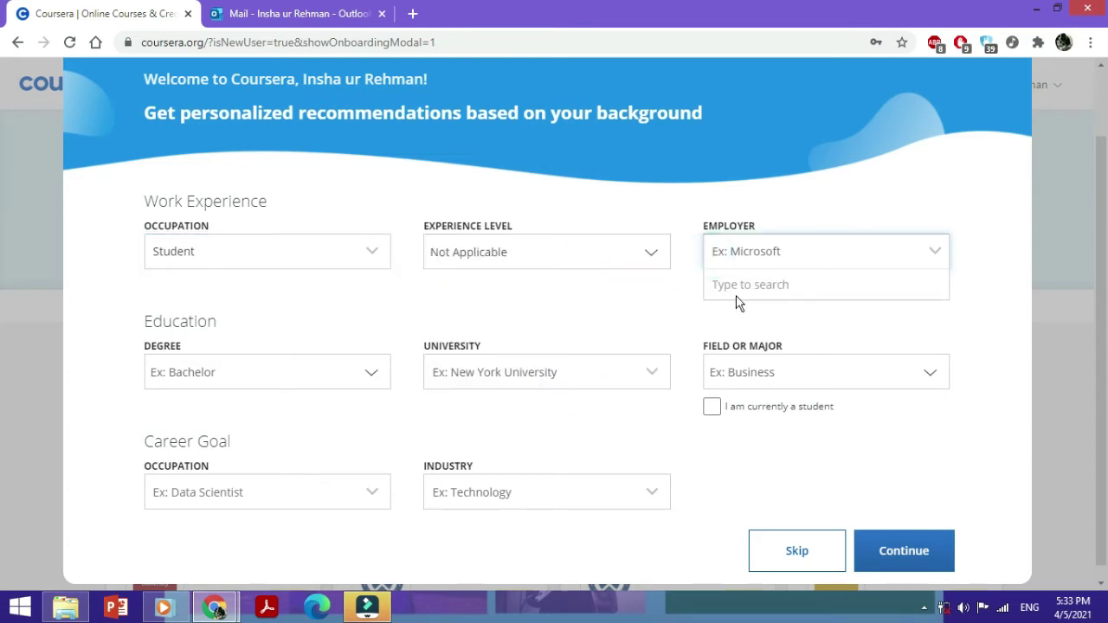
{"action": "left_click", "coordinate": [754, 251]}
{"action": "left_click", "coordinate": [732, 351]}
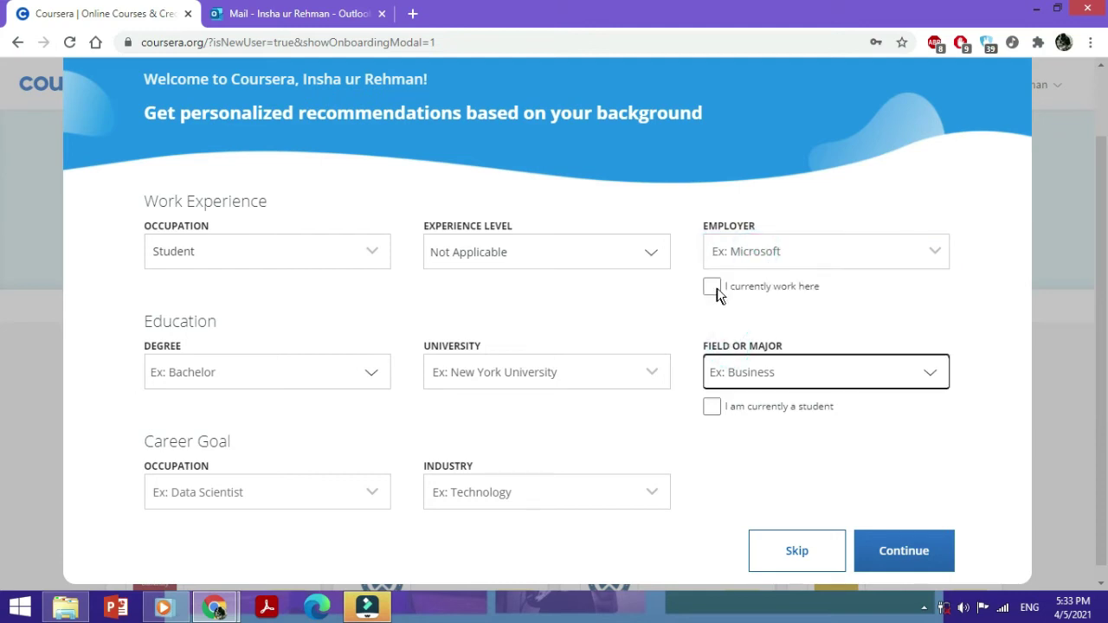
{"action": "left_click", "coordinate": [272, 383]}
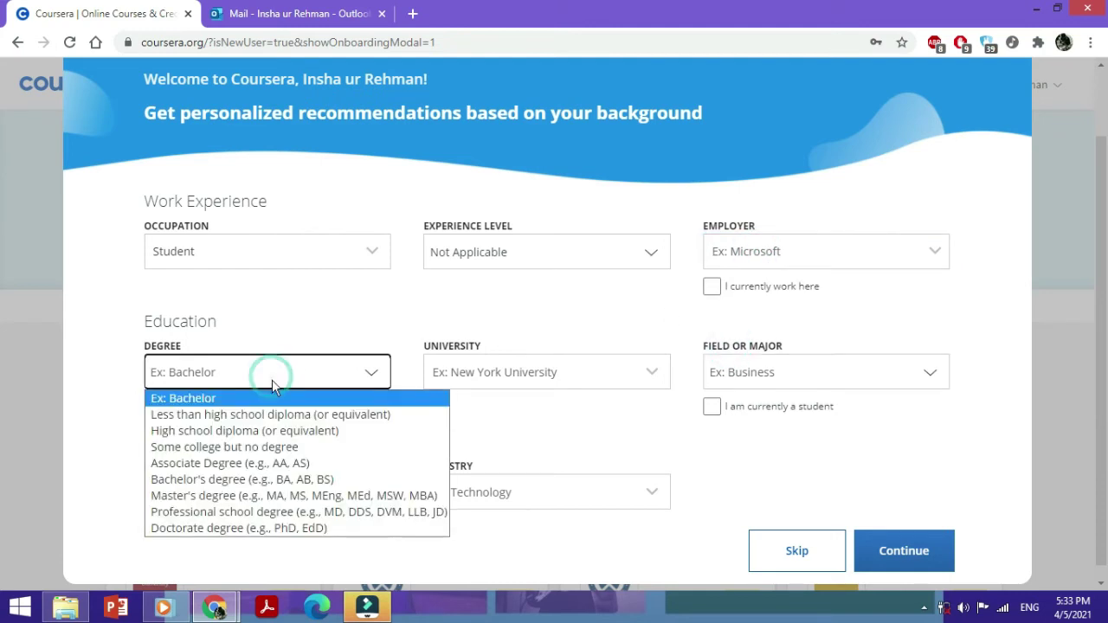
{"action": "left_click", "coordinate": [331, 480]}
Step: Set the field of study to Engineering, then skip the rest of the questionnaire
{"action": "left_click", "coordinate": [498, 371]}
{"action": "left_click", "coordinate": [791, 371]}
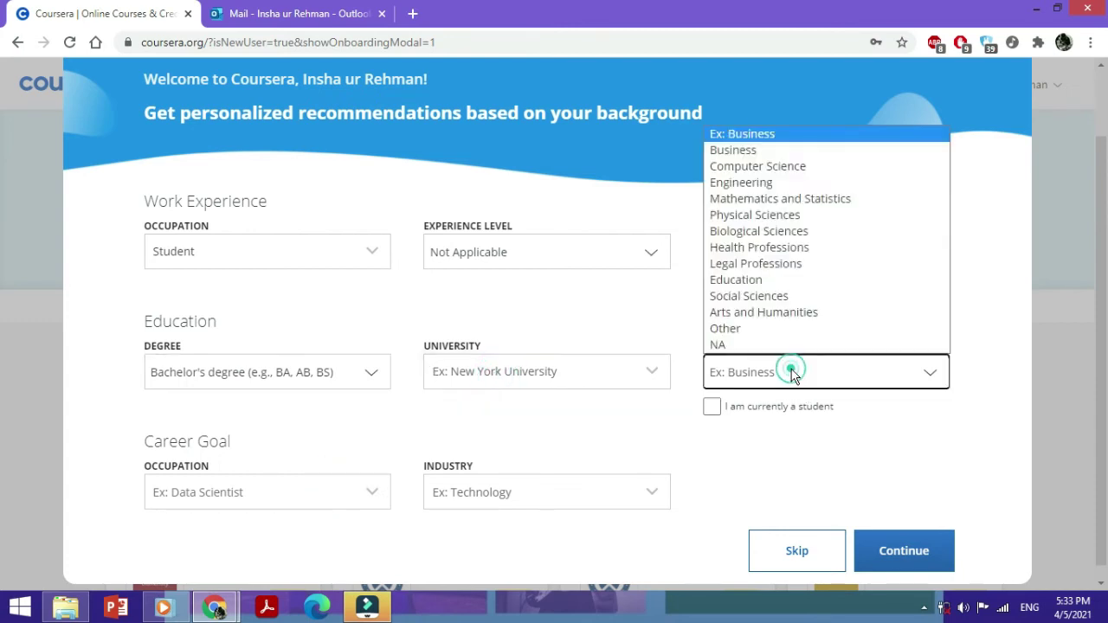
{"action": "left_click", "coordinate": [771, 182]}
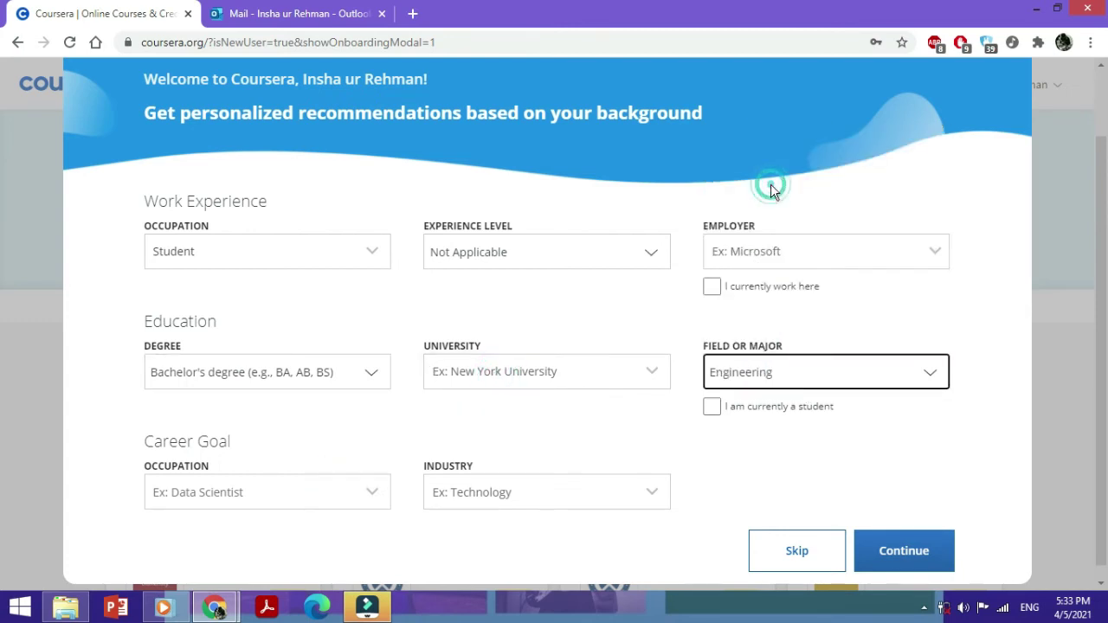
{"action": "left_click", "coordinate": [337, 481]}
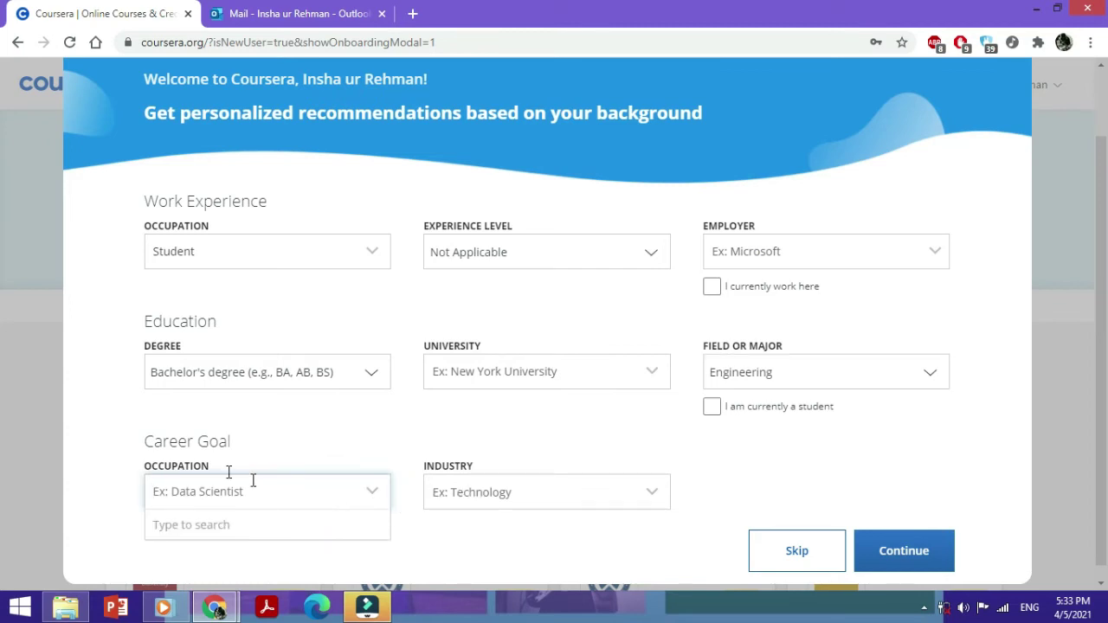
{"action": "left_click", "coordinate": [771, 551]}
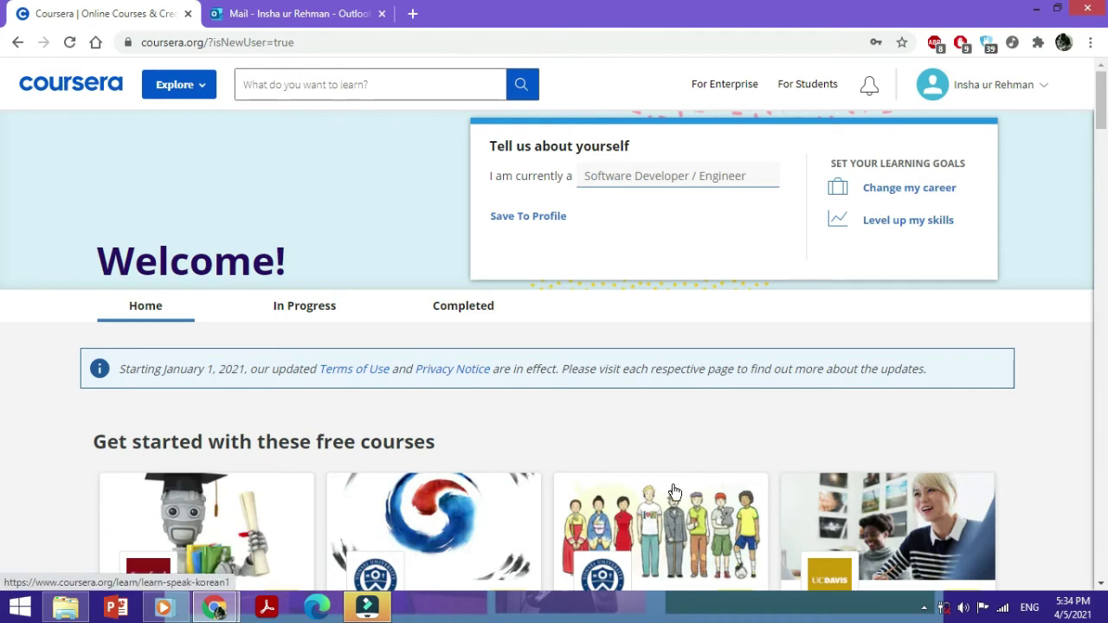
Step: Advance the 'Get started with these free courses' carousel to its next set of courses
{"action": "scroll", "coordinate": [884, 349], "scroll_direction": "down", "scroll_amount": 3}
{"action": "scroll", "coordinate": [883, 349], "scroll_direction": "down", "scroll_amount": 1}
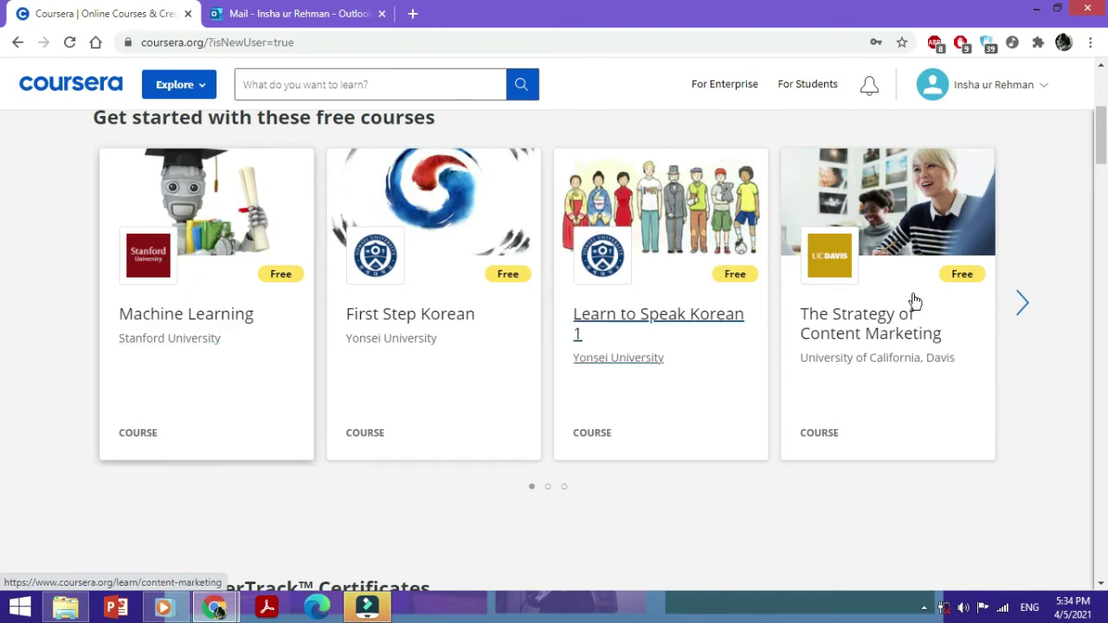
{"action": "left_click", "coordinate": [1031, 313]}
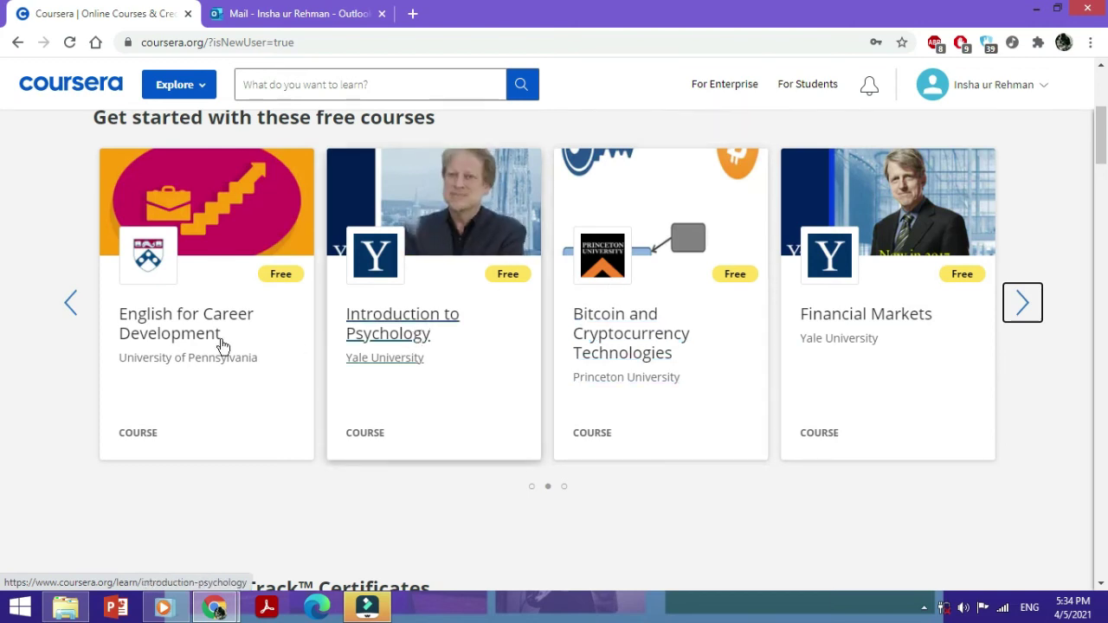
{"action": "scroll", "coordinate": [313, 459], "scroll_direction": "down", "scroll_amount": 1}
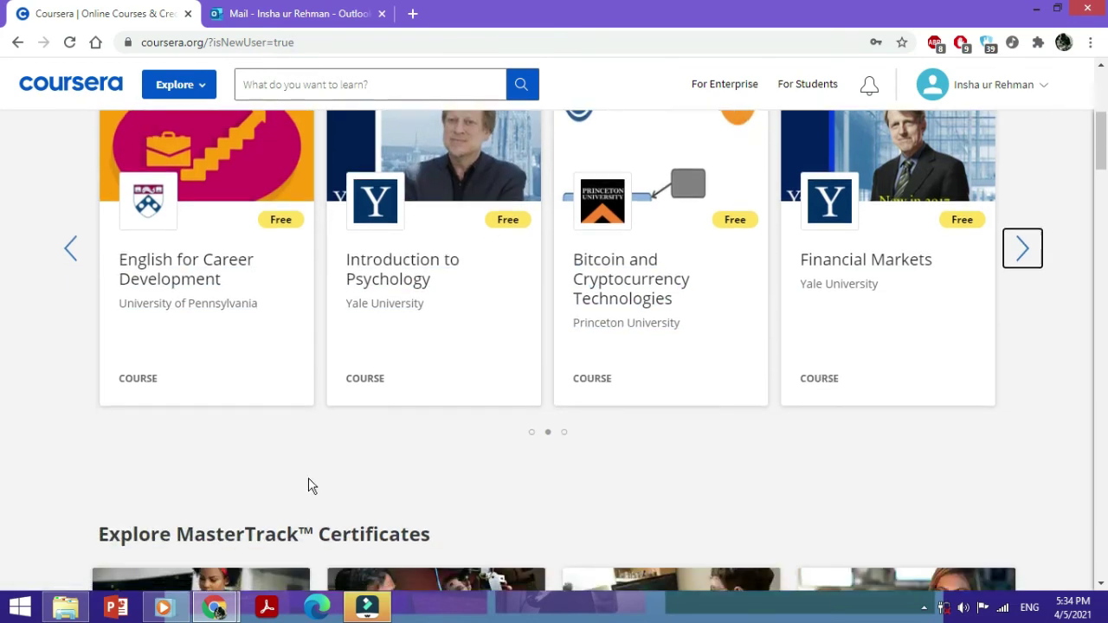
{"action": "scroll", "coordinate": [316, 257], "scroll_direction": "down", "scroll_amount": 1}
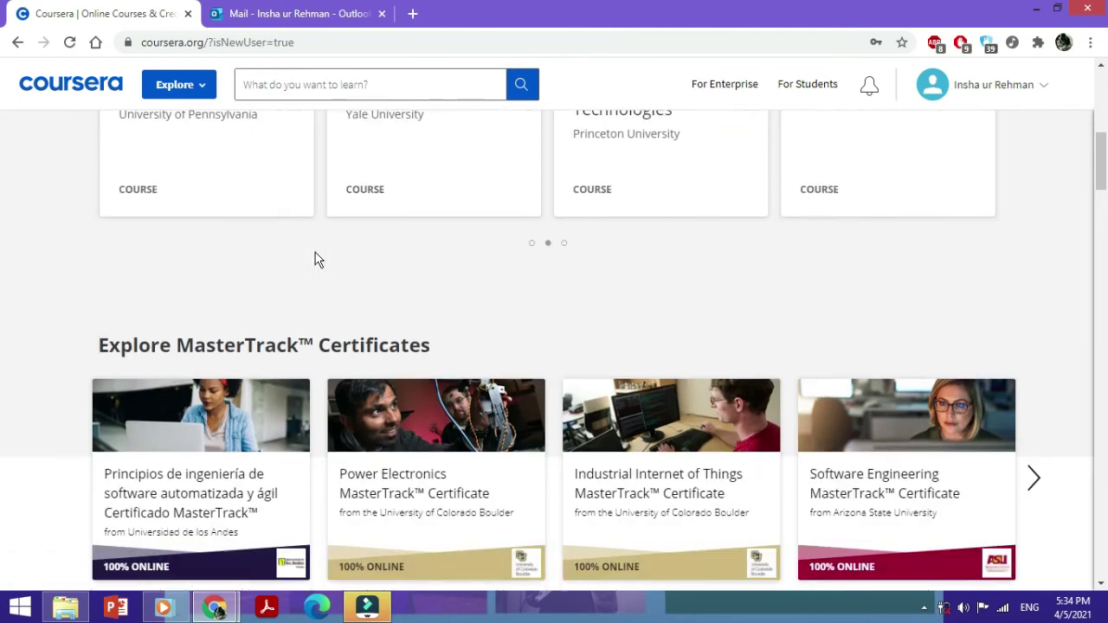
{"action": "scroll", "coordinate": [316, 257], "scroll_direction": "up", "scroll_amount": 2}
{"action": "scroll", "coordinate": [317, 257], "scroll_direction": "up", "scroll_amount": 2}
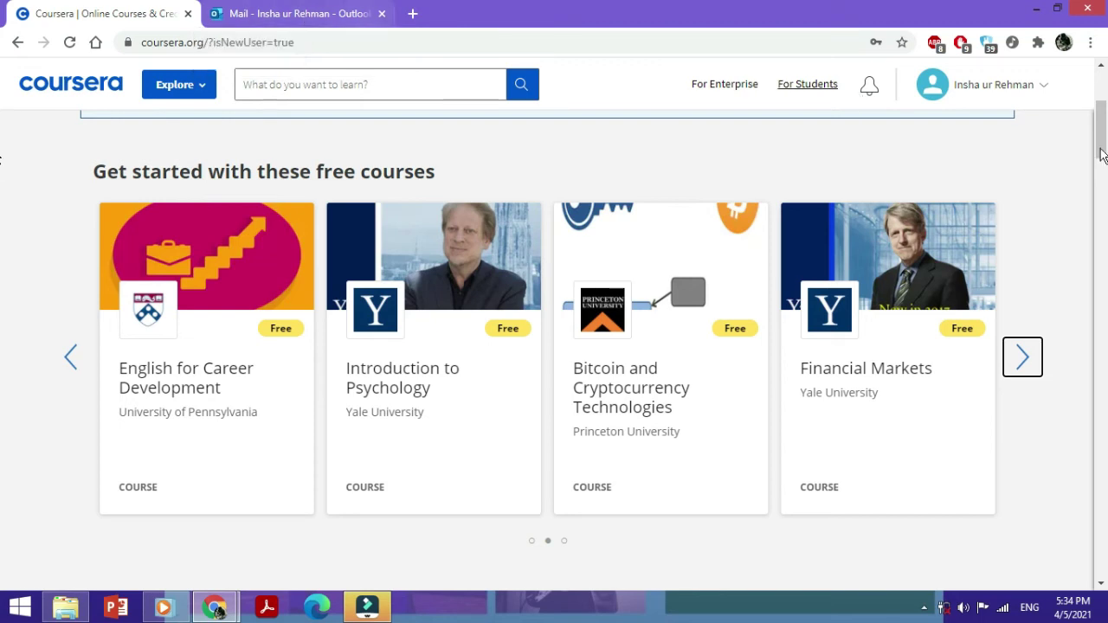
Step: Go to the Profile page from the account-name menu in the header
{"action": "left_click", "coordinate": [1032, 92]}
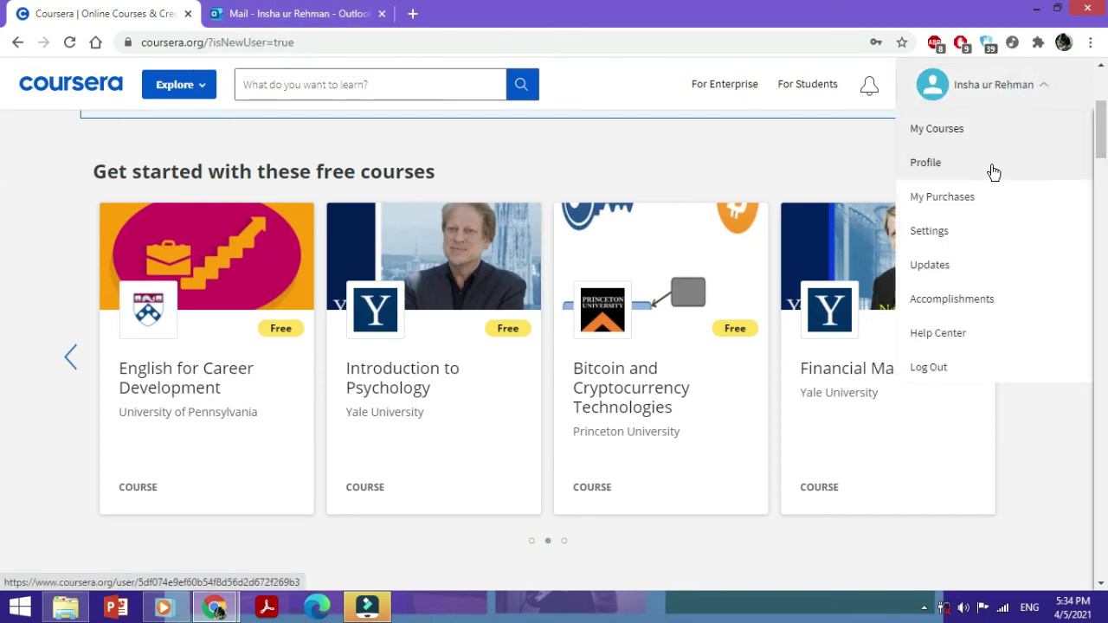
{"action": "left_click", "coordinate": [992, 88]}
{"action": "left_click", "coordinate": [1043, 93]}
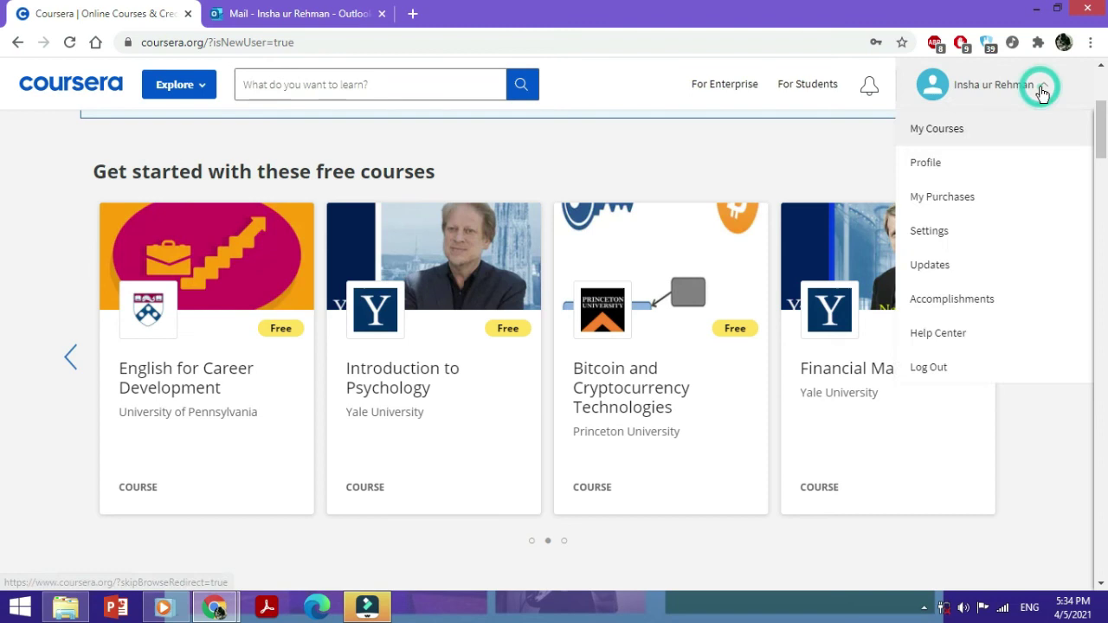
{"action": "left_click", "coordinate": [961, 170]}
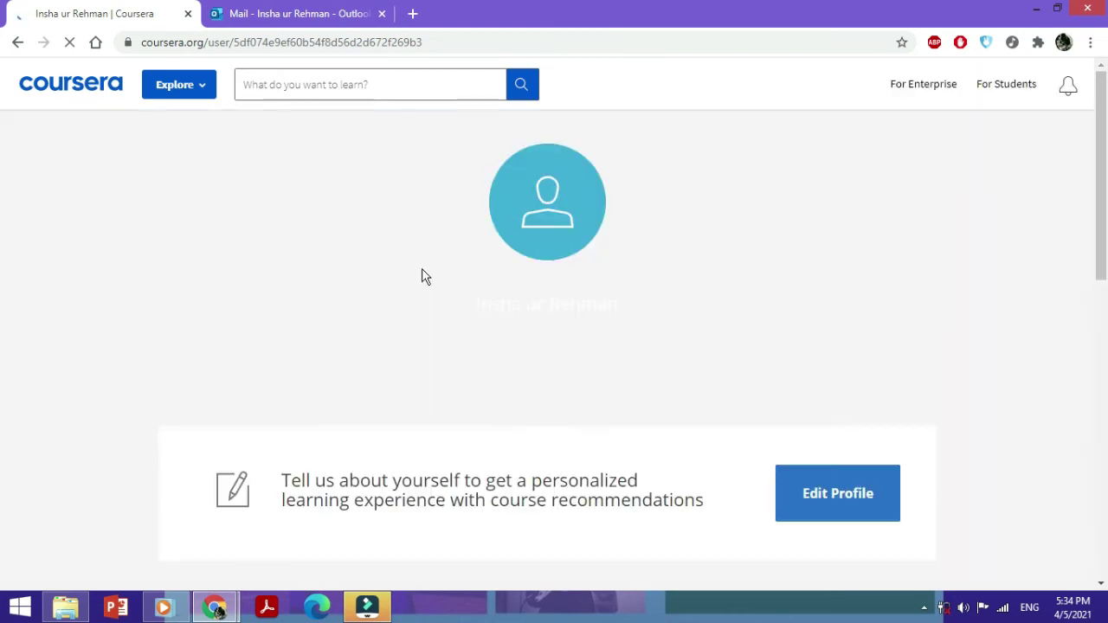
{"action": "scroll", "coordinate": [612, 375], "scroll_direction": "down", "scroll_amount": 2}
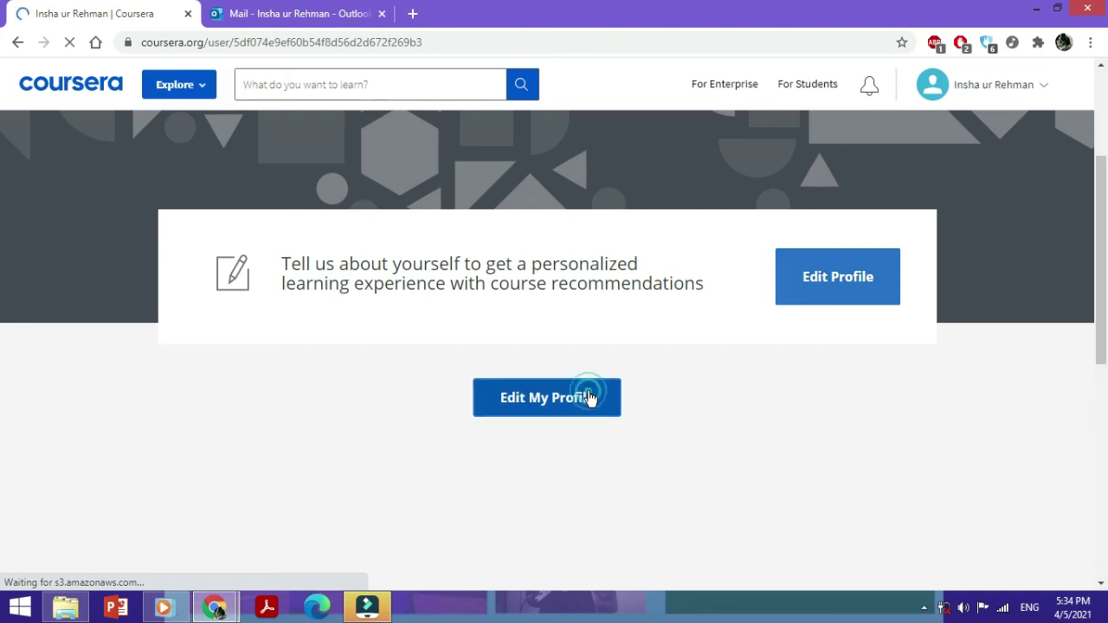
Step: Open Edit My Profile and scroll down to the Details Privacy field and Save Changes button
{"action": "left_click", "coordinate": [588, 398]}
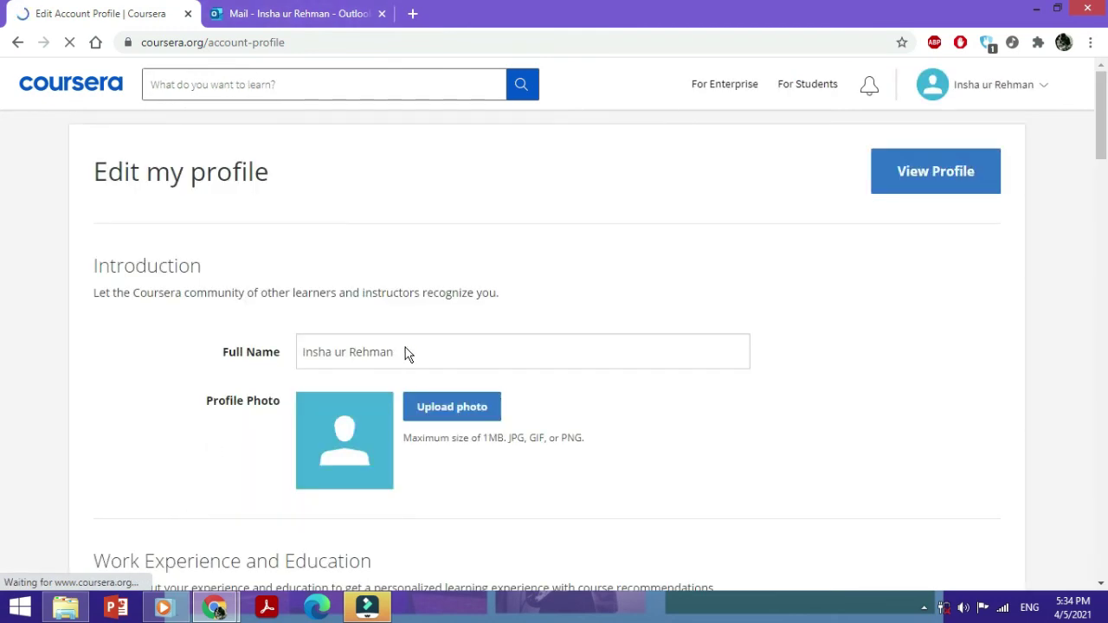
{"action": "scroll", "coordinate": [456, 396], "scroll_direction": "down", "scroll_amount": 1}
{"action": "scroll", "coordinate": [456, 397], "scroll_direction": "down", "scroll_amount": 2}
{"action": "scroll", "coordinate": [456, 397], "scroll_direction": "down", "scroll_amount": 1}
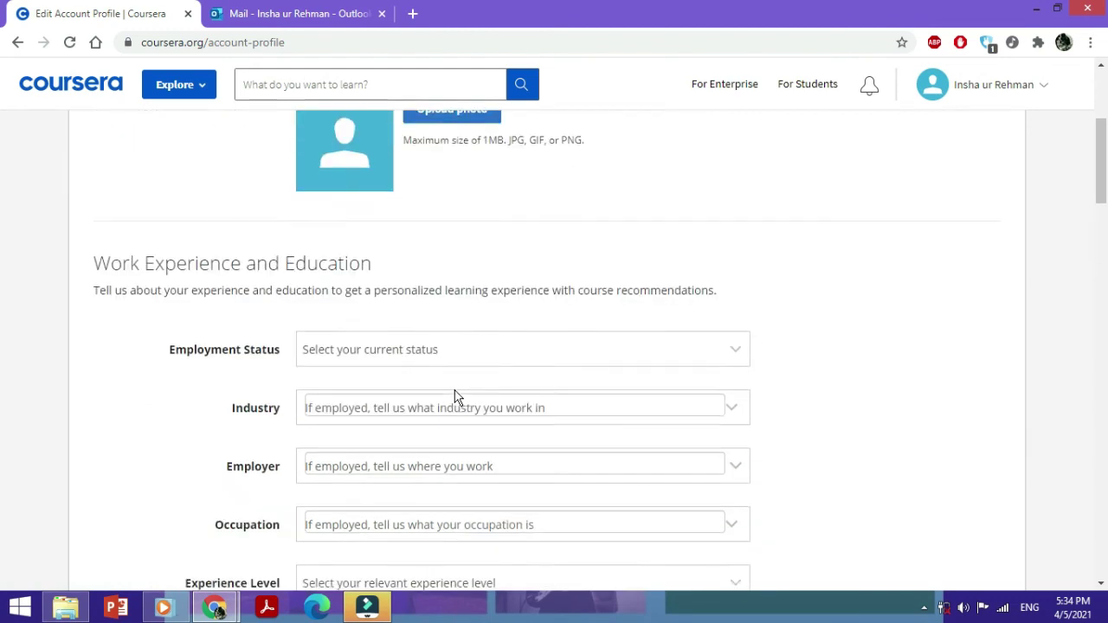
{"action": "scroll", "coordinate": [456, 397], "scroll_direction": "down", "scroll_amount": 1}
{"action": "scroll", "coordinate": [456, 397], "scroll_direction": "down", "scroll_amount": 2}
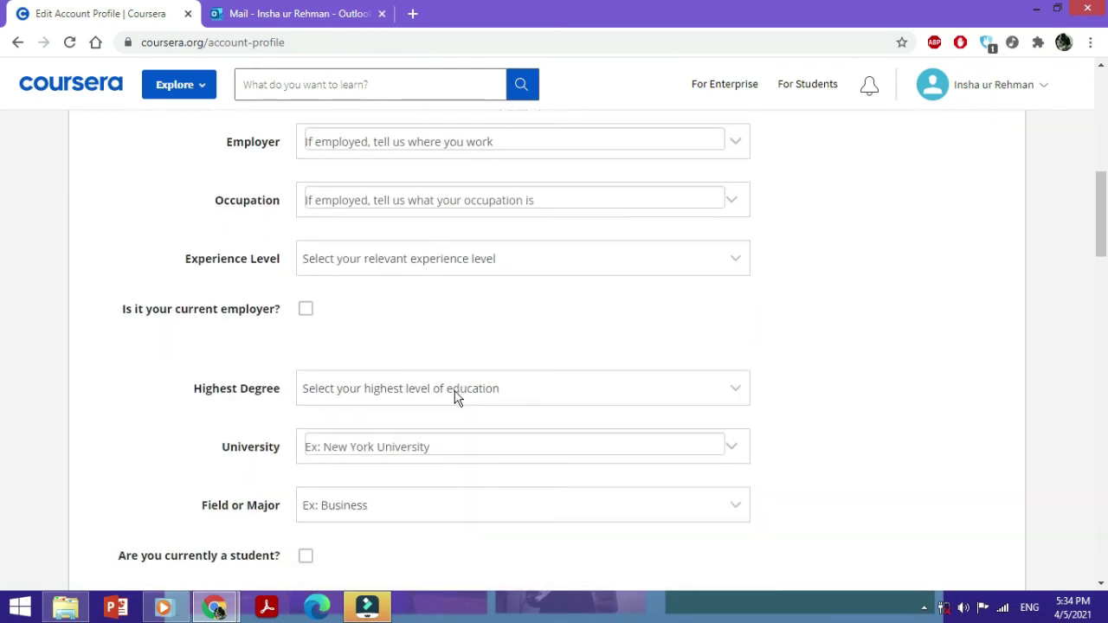
{"action": "scroll", "coordinate": [456, 397], "scroll_direction": "down", "scroll_amount": 1}
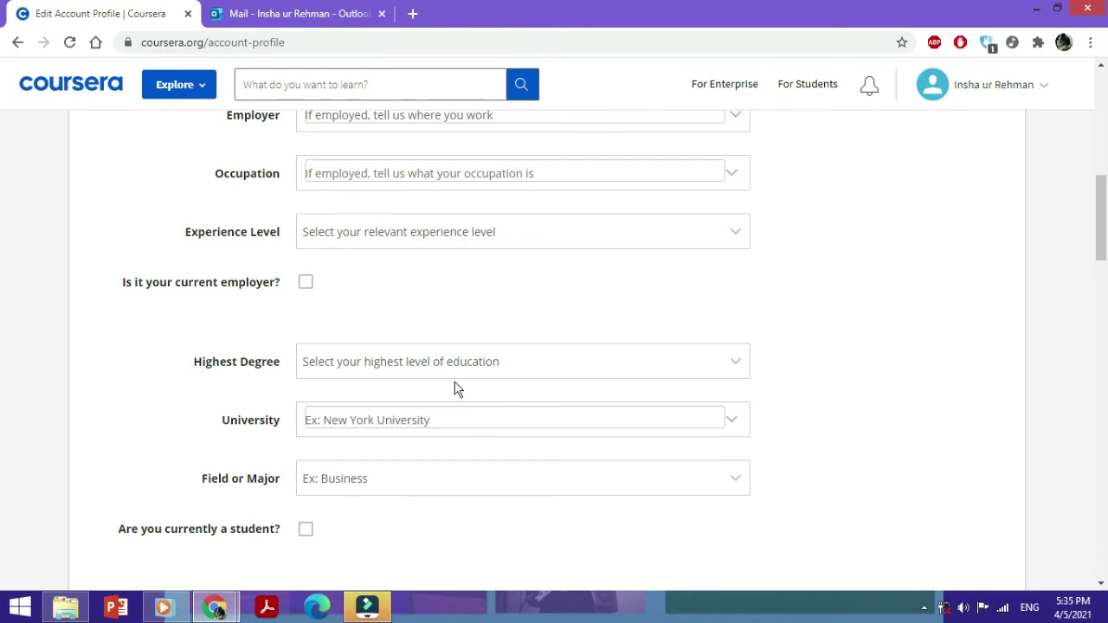
{"action": "scroll", "coordinate": [456, 389], "scroll_direction": "down", "scroll_amount": 1}
{"action": "scroll", "coordinate": [457, 390], "scroll_direction": "down", "scroll_amount": 1}
{"action": "scroll", "coordinate": [457, 390], "scroll_direction": "down", "scroll_amount": 1}
{"action": "scroll", "coordinate": [456, 390], "scroll_direction": "down", "scroll_amount": 1}
{"action": "scroll", "coordinate": [456, 390], "scroll_direction": "down", "scroll_amount": 1}
{"action": "scroll", "coordinate": [473, 340], "scroll_direction": "down", "scroll_amount": 1}
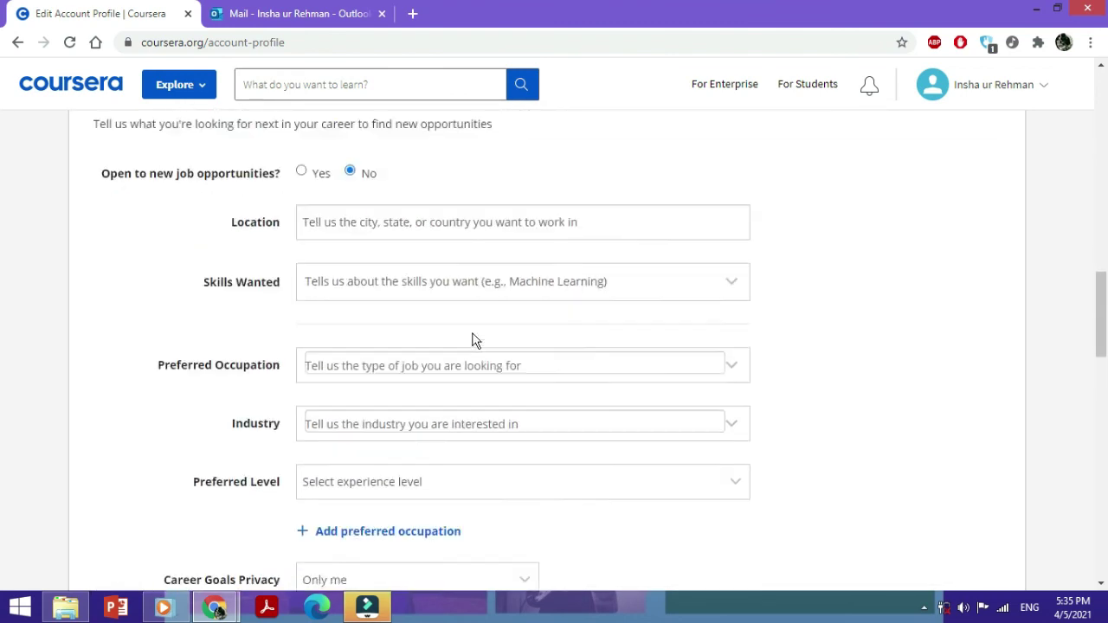
{"action": "scroll", "coordinate": [472, 339], "scroll_direction": "down", "scroll_amount": 2}
{"action": "scroll", "coordinate": [472, 340], "scroll_direction": "down", "scroll_amount": 2}
{"action": "scroll", "coordinate": [472, 339], "scroll_direction": "down", "scroll_amount": 2}
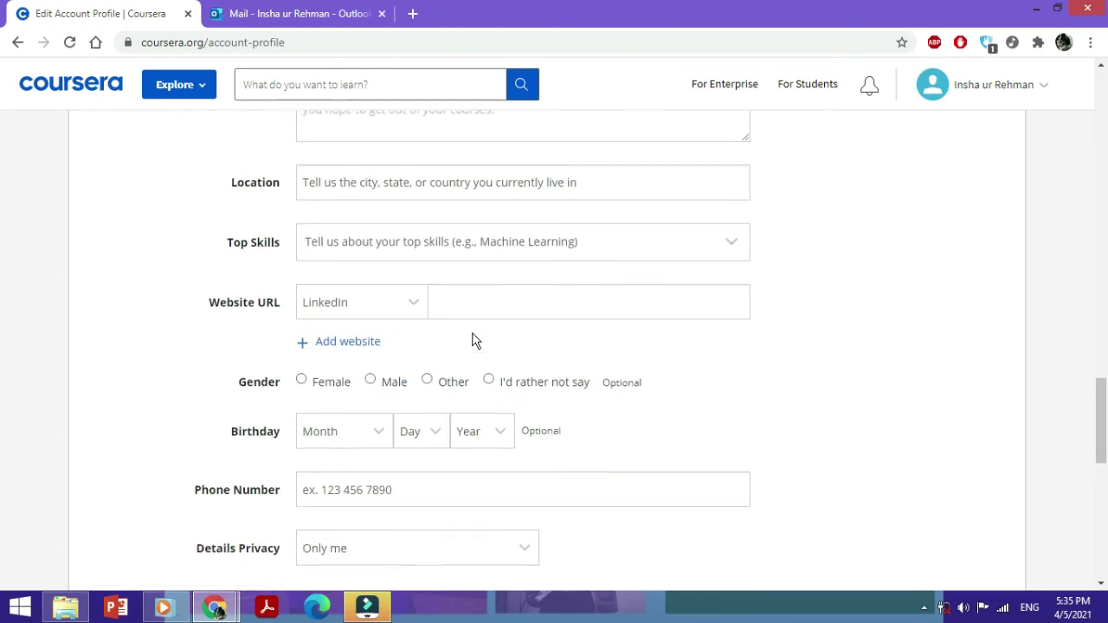
{"action": "scroll", "coordinate": [472, 339], "scroll_direction": "down", "scroll_amount": 2}
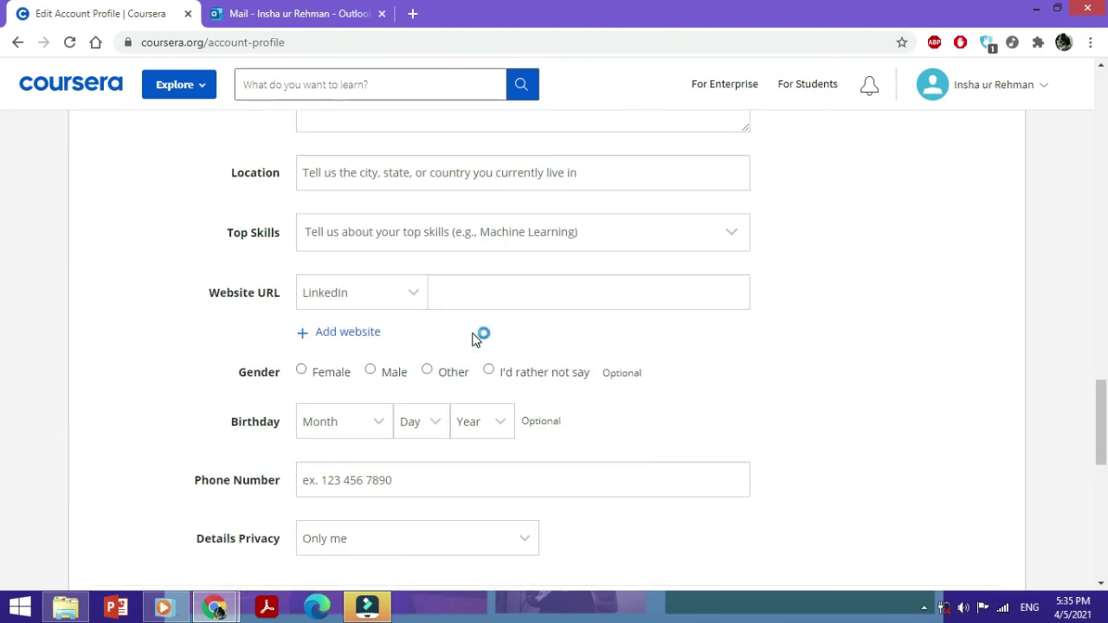
{"action": "scroll", "coordinate": [473, 339], "scroll_direction": "down", "scroll_amount": 1}
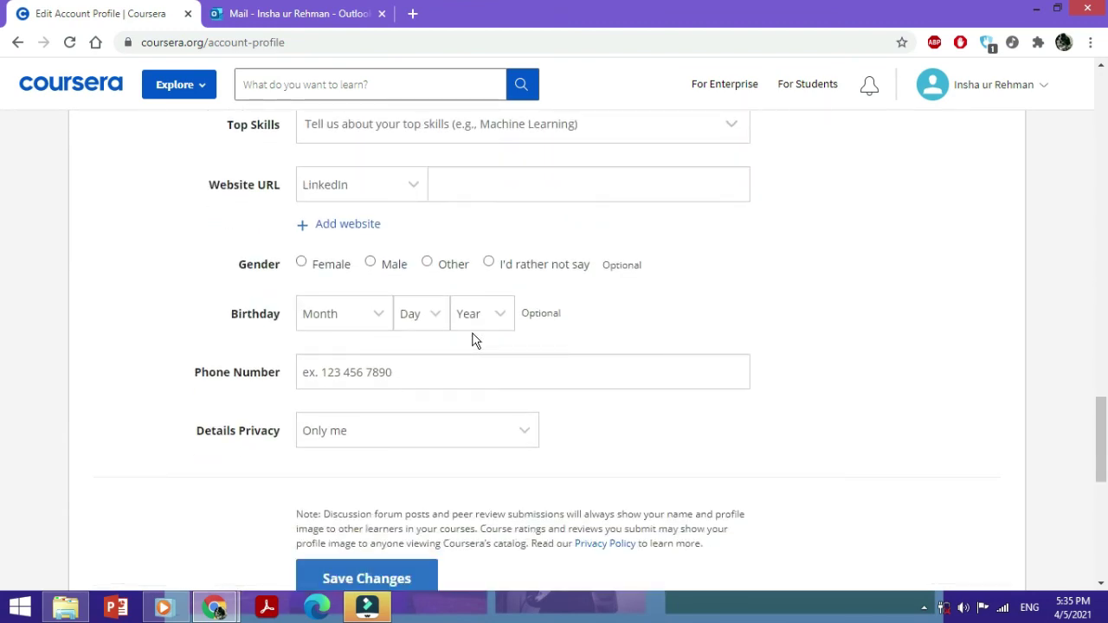
{"action": "scroll", "coordinate": [341, 517], "scroll_direction": "down", "scroll_amount": 1}
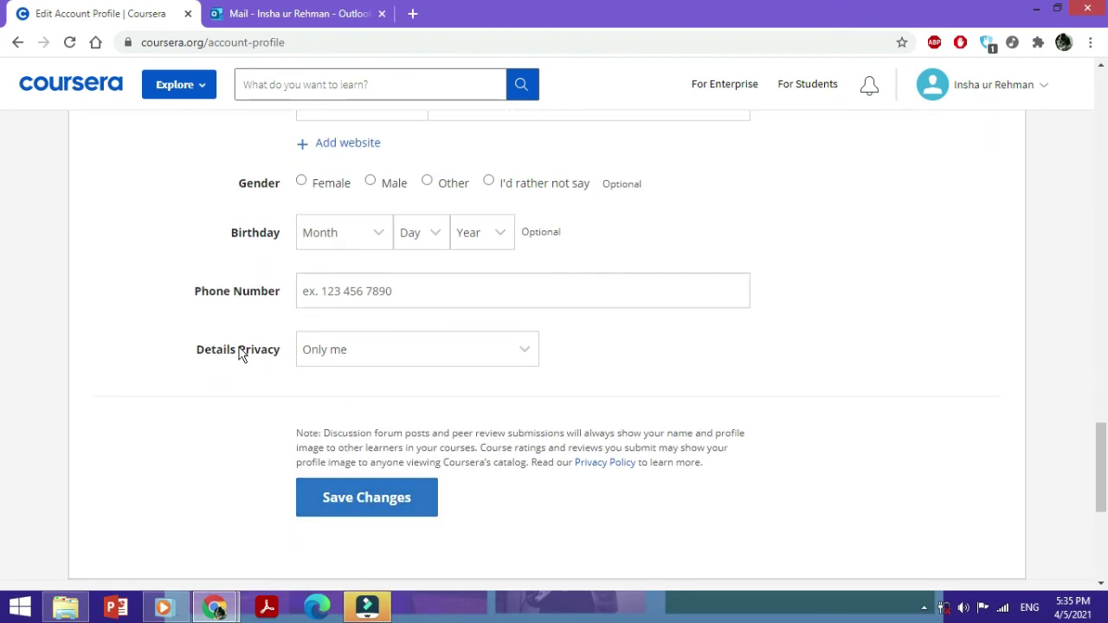
{"action": "left_click", "coordinate": [378, 355]}
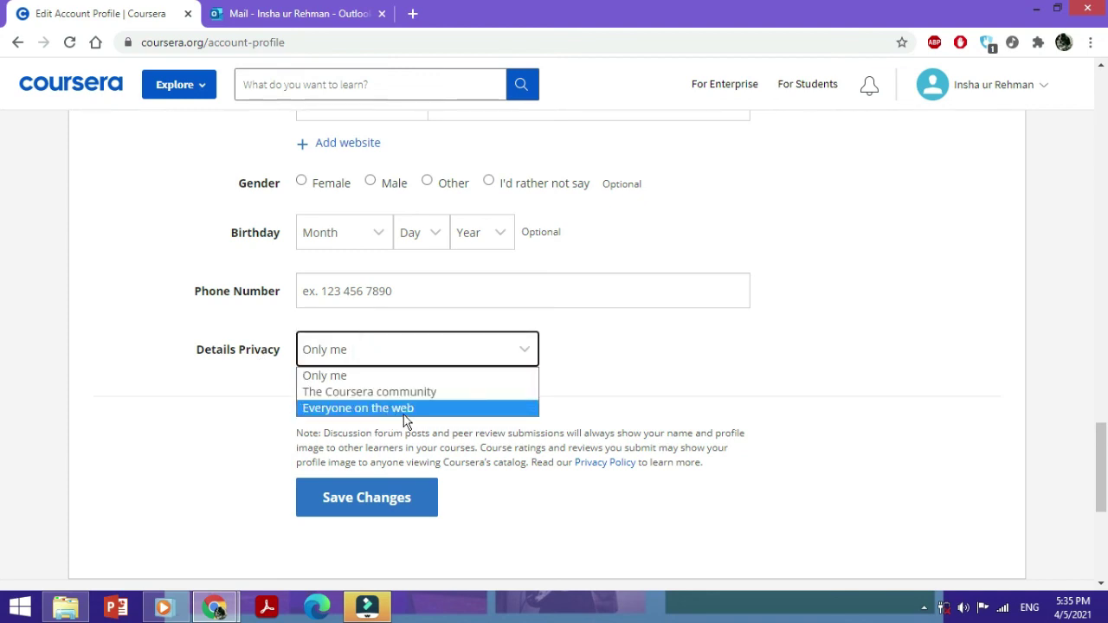
{"action": "left_click", "coordinate": [399, 355]}
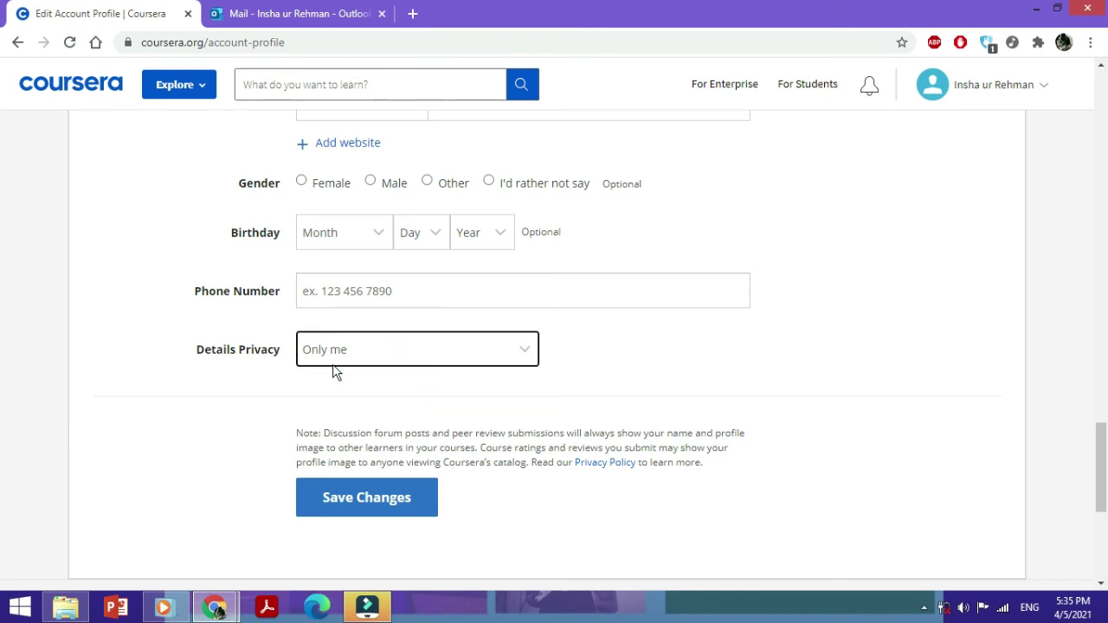